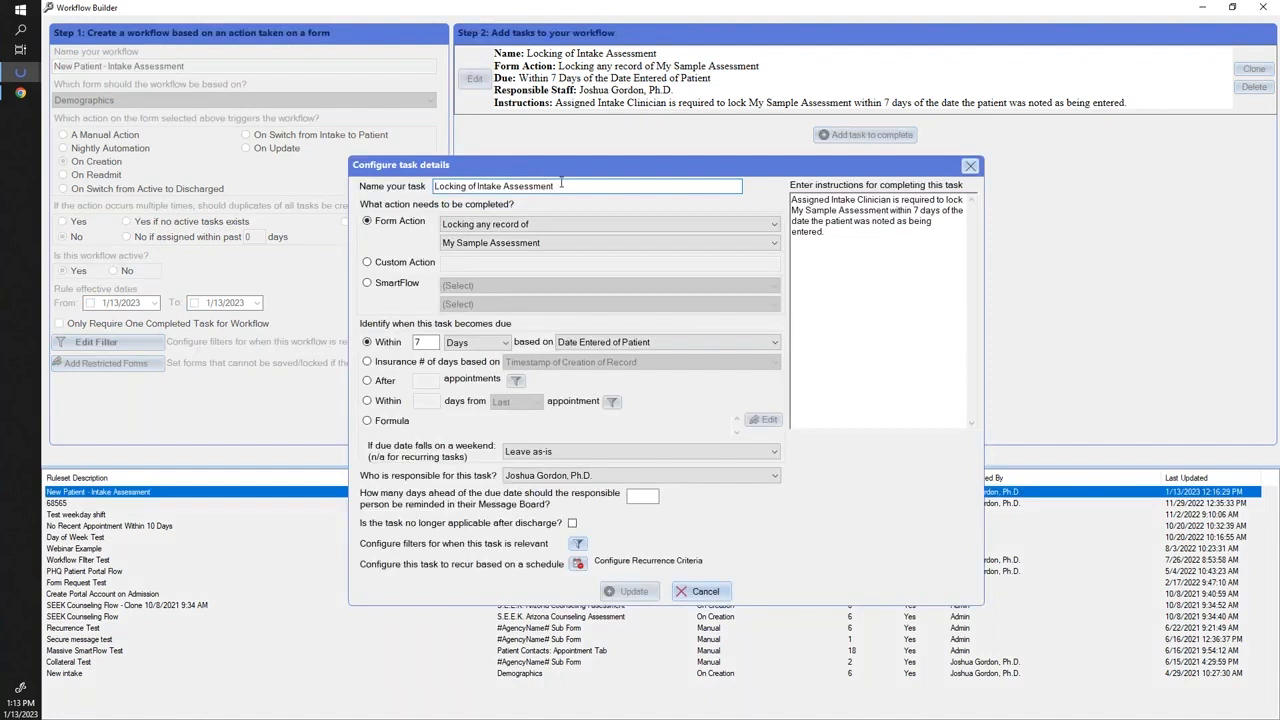
Review the existing task's name, instructions and due date, keeping it based on Date Entered of Patient.
left_click_drag(565, 184, 430, 185)
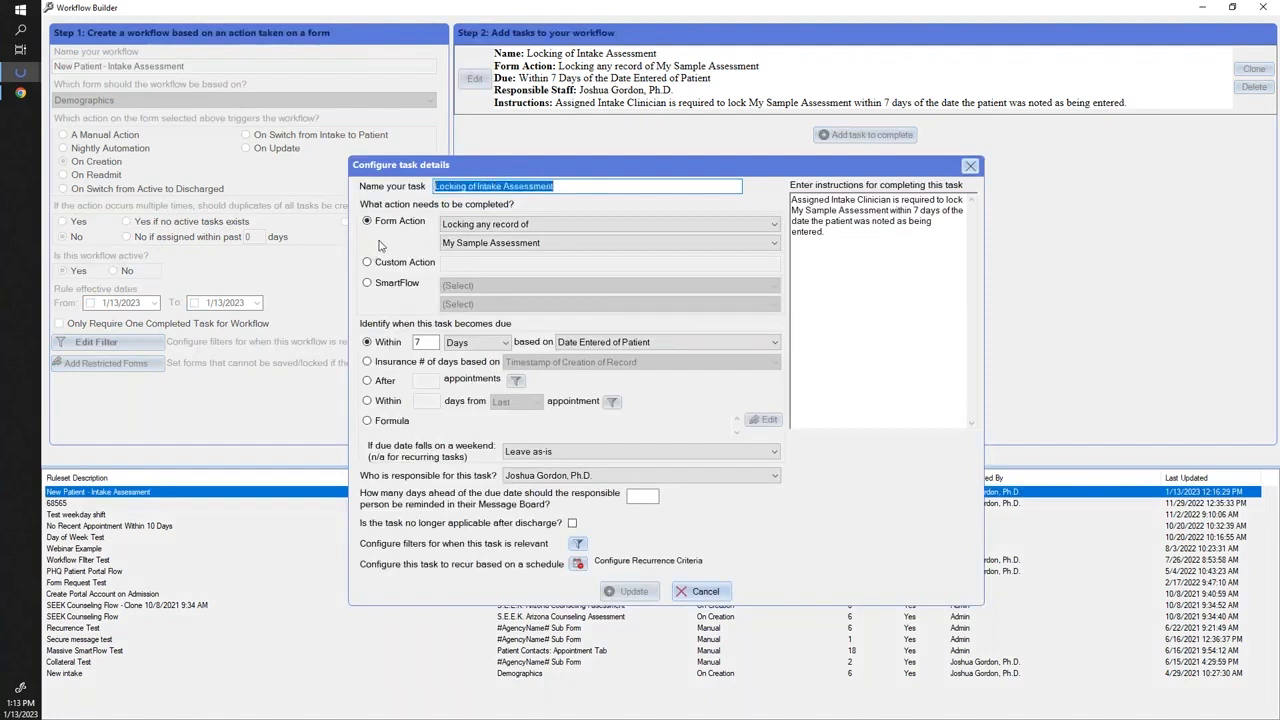
left_click_drag(836, 233, 783, 184)
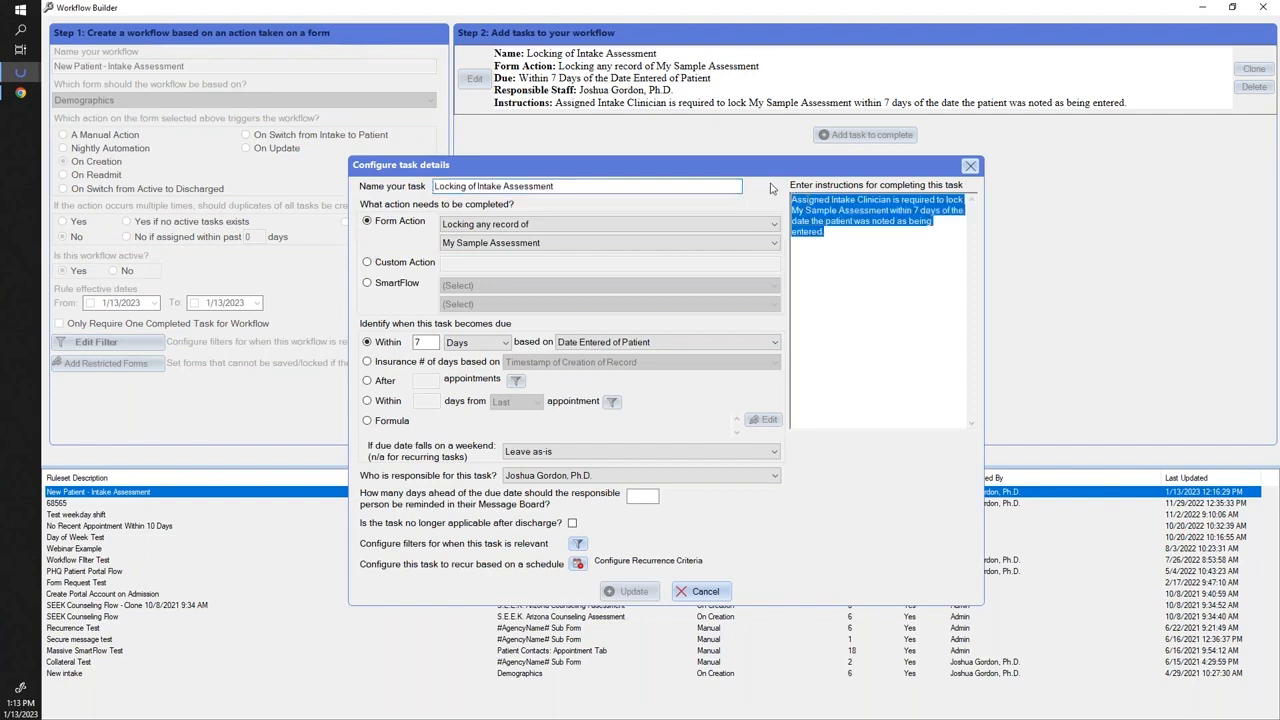
left_click(900, 243)
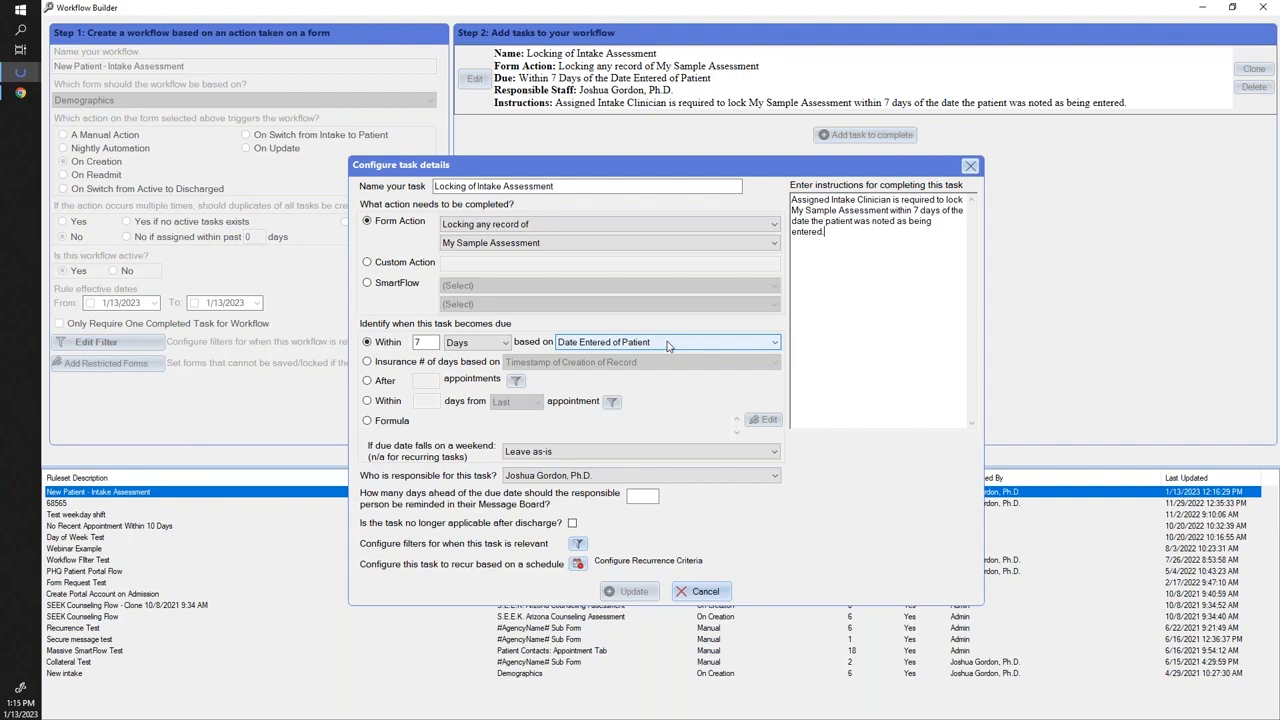
left_click(572, 342)
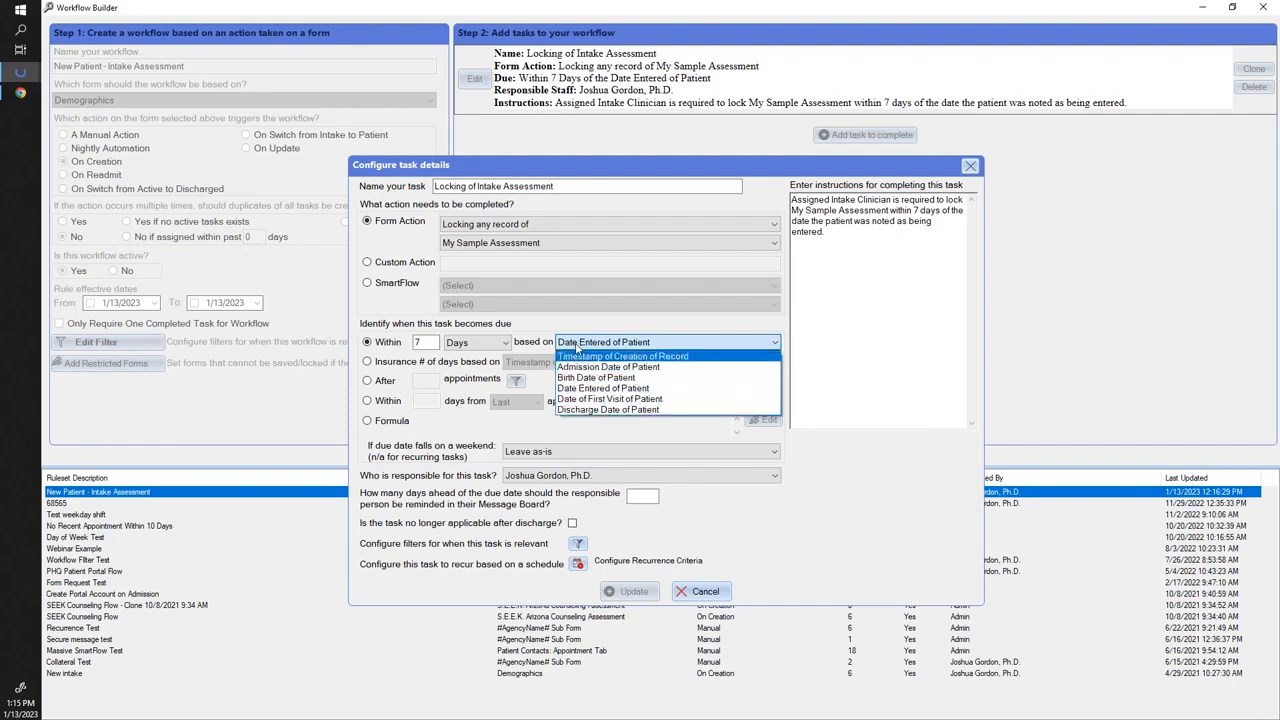
left_click(631, 344)
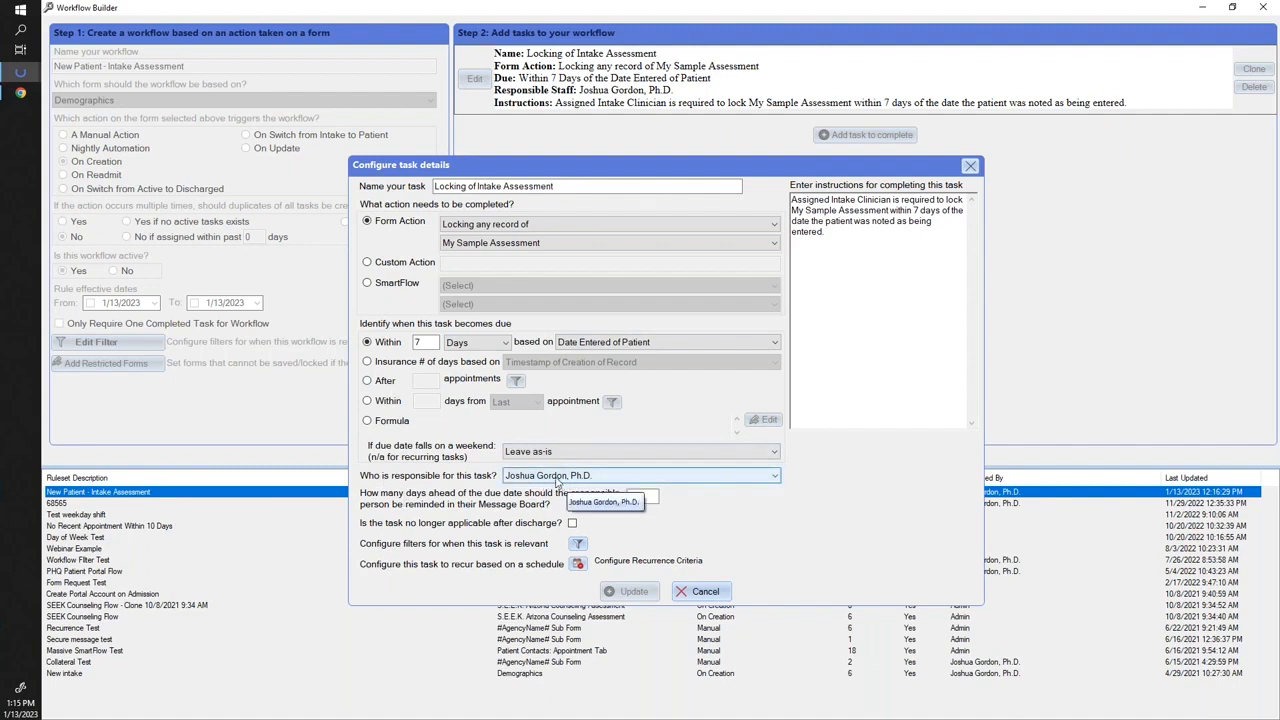
Browse responsible staff (Group 1, Assigned: Therapist) without changing it, then close and start a blank task.
double_click(558, 482)
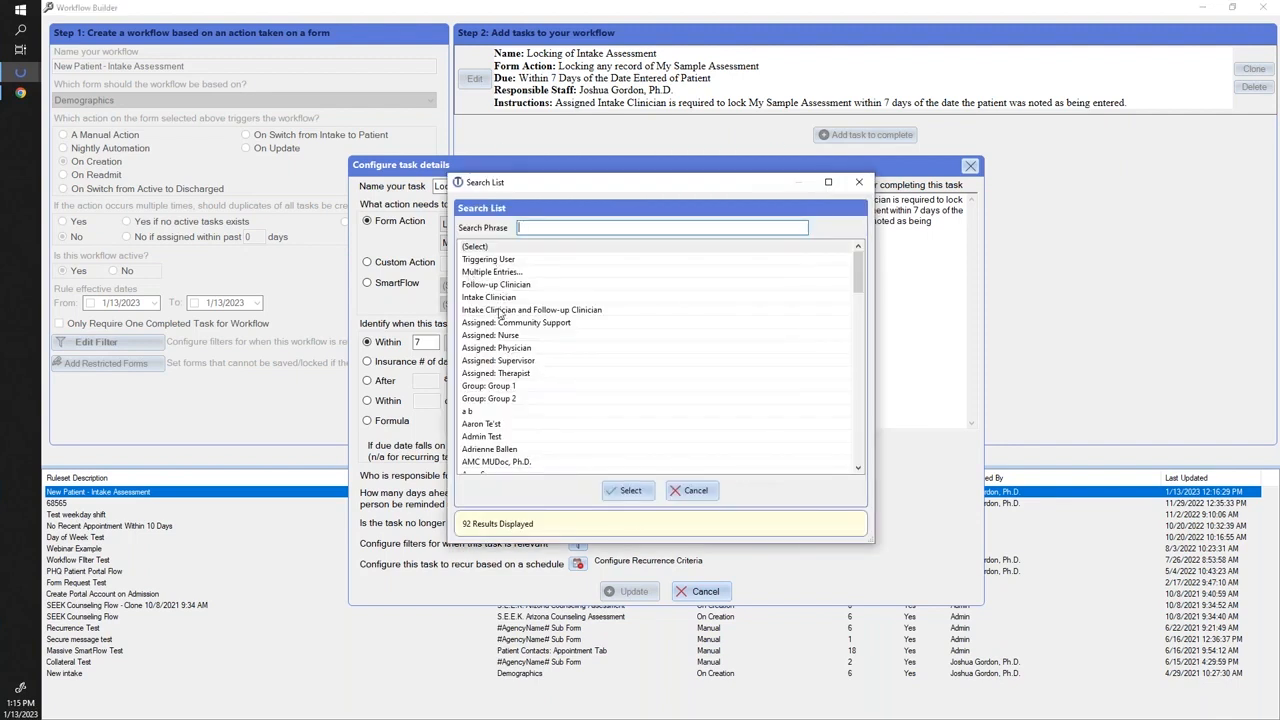
scroll(505, 431, "down", 3)
scroll(488, 460, "down", 3)
scroll(484, 437, "up", 7)
left_click(525, 387)
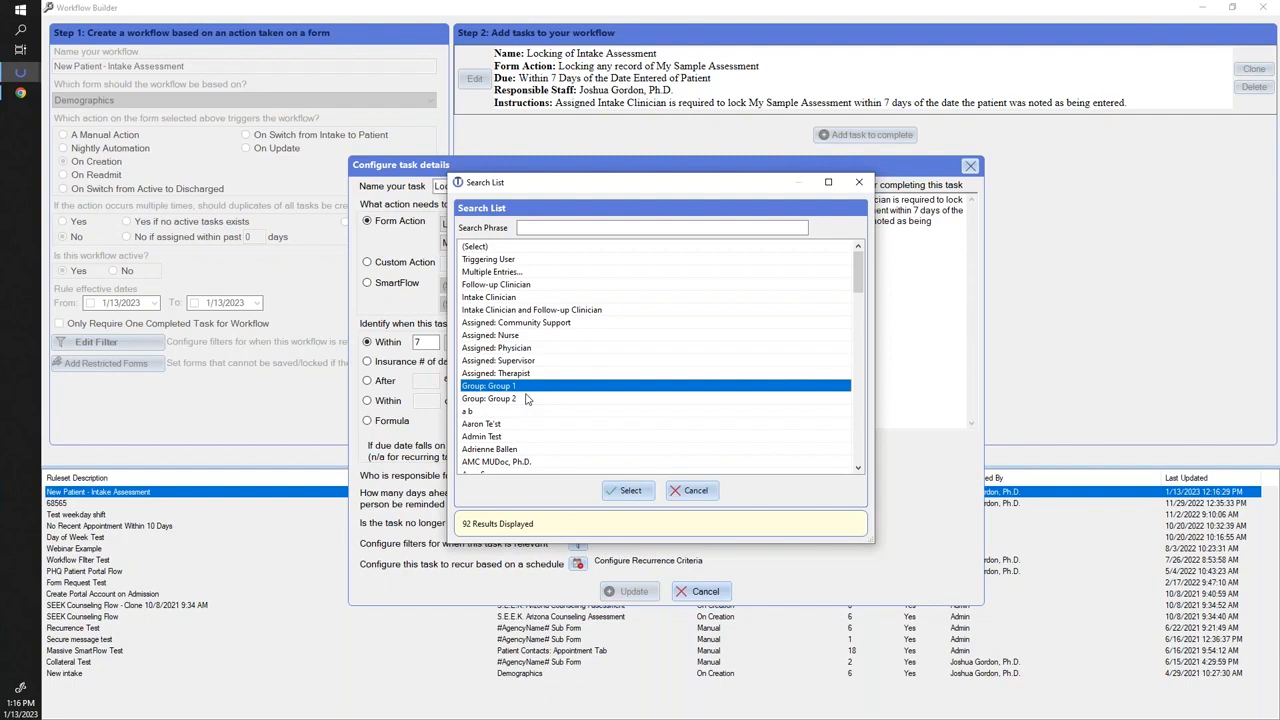
left_click(471, 377)
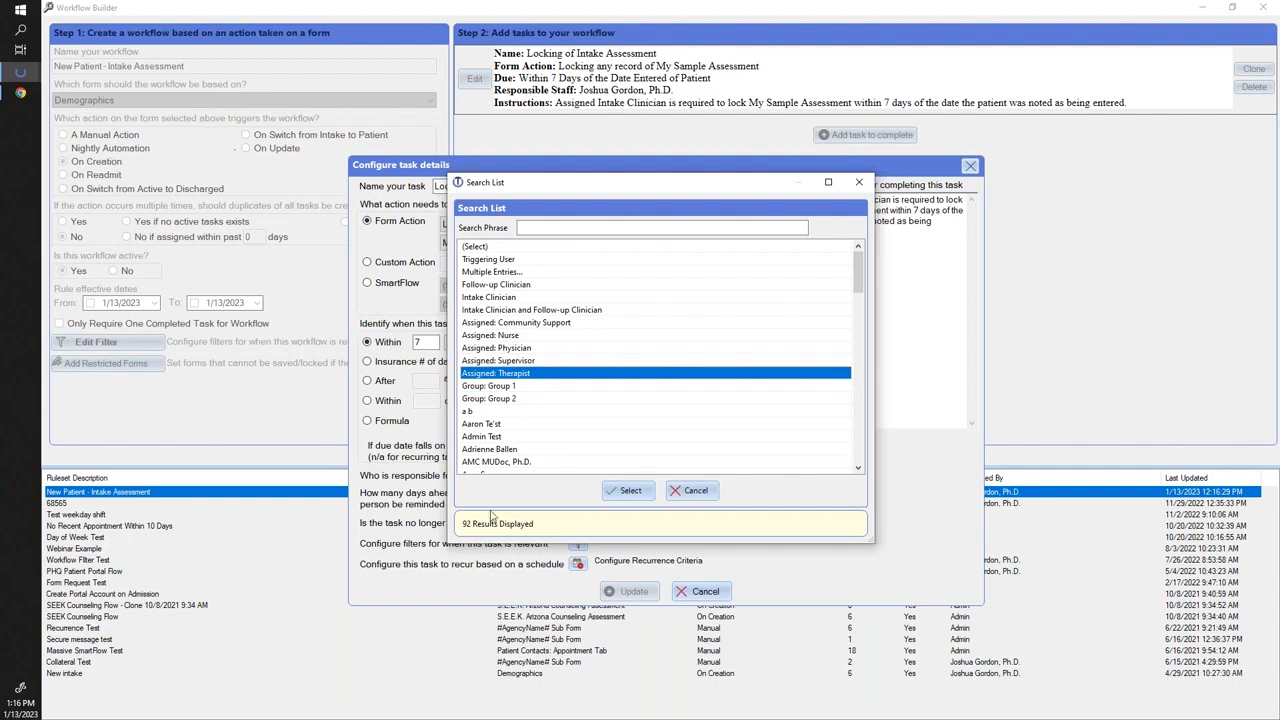
left_click(857, 185)
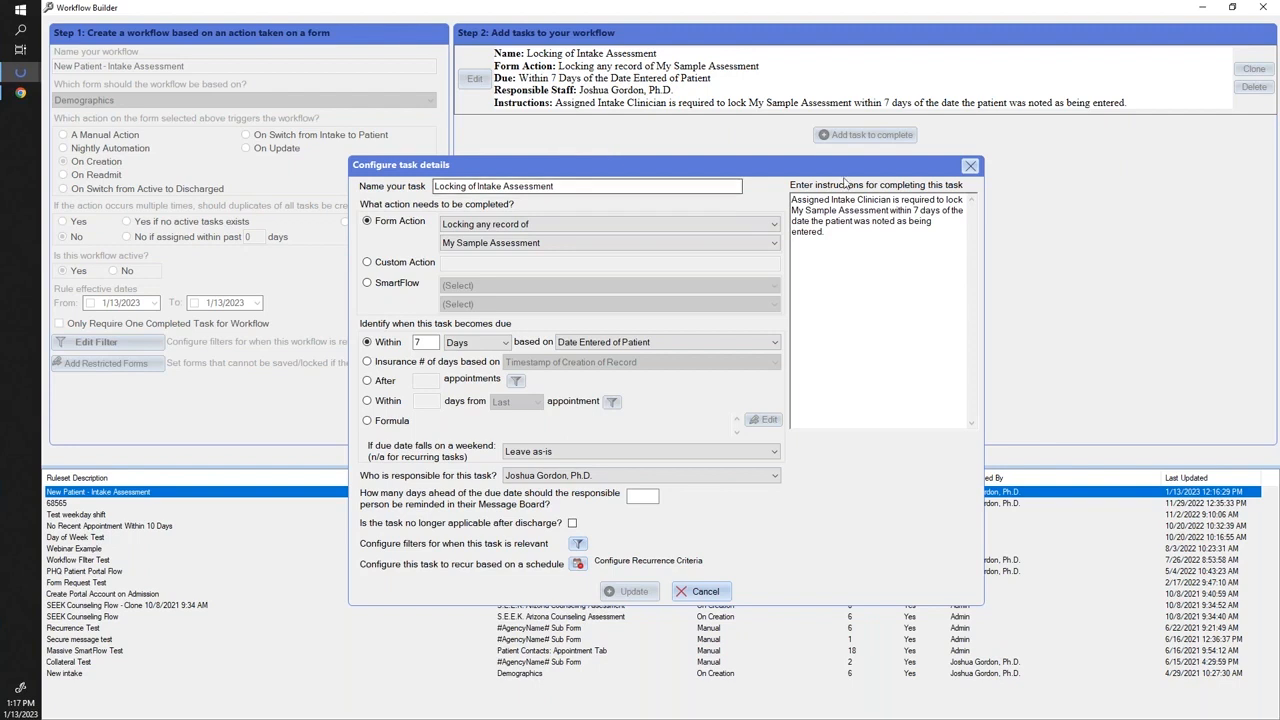
left_click(970, 167)
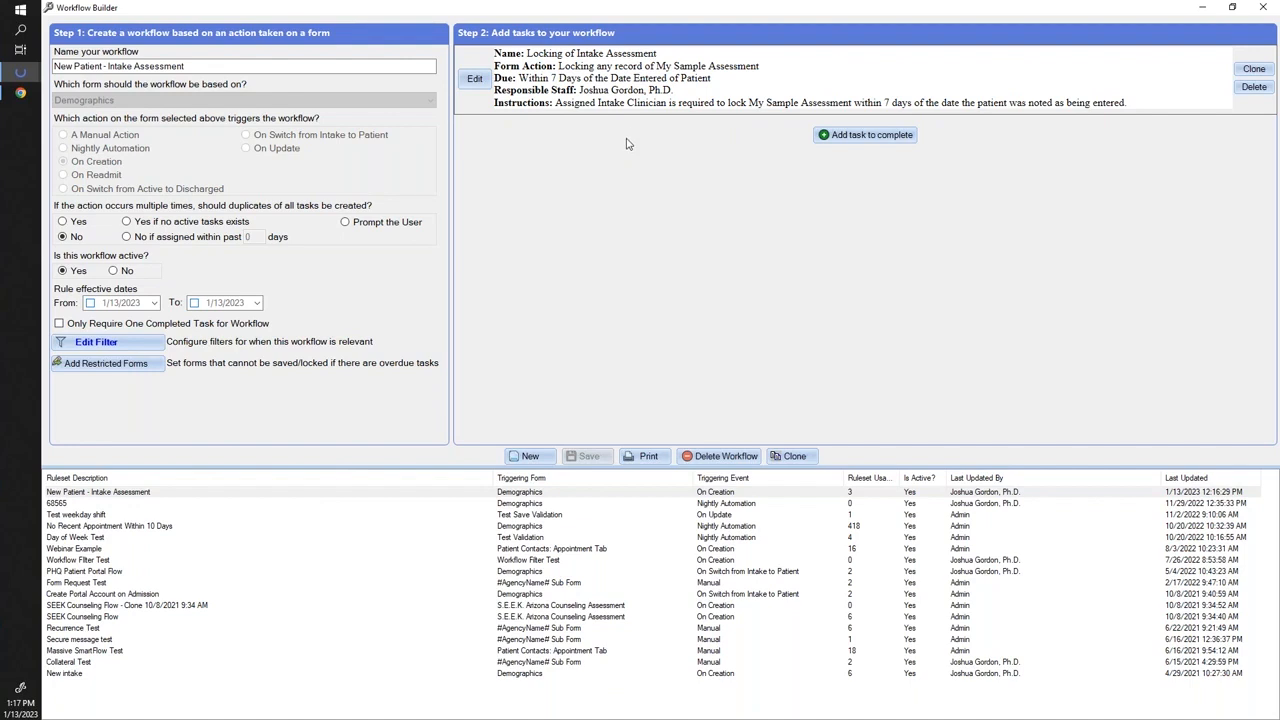
left_click(839, 139)
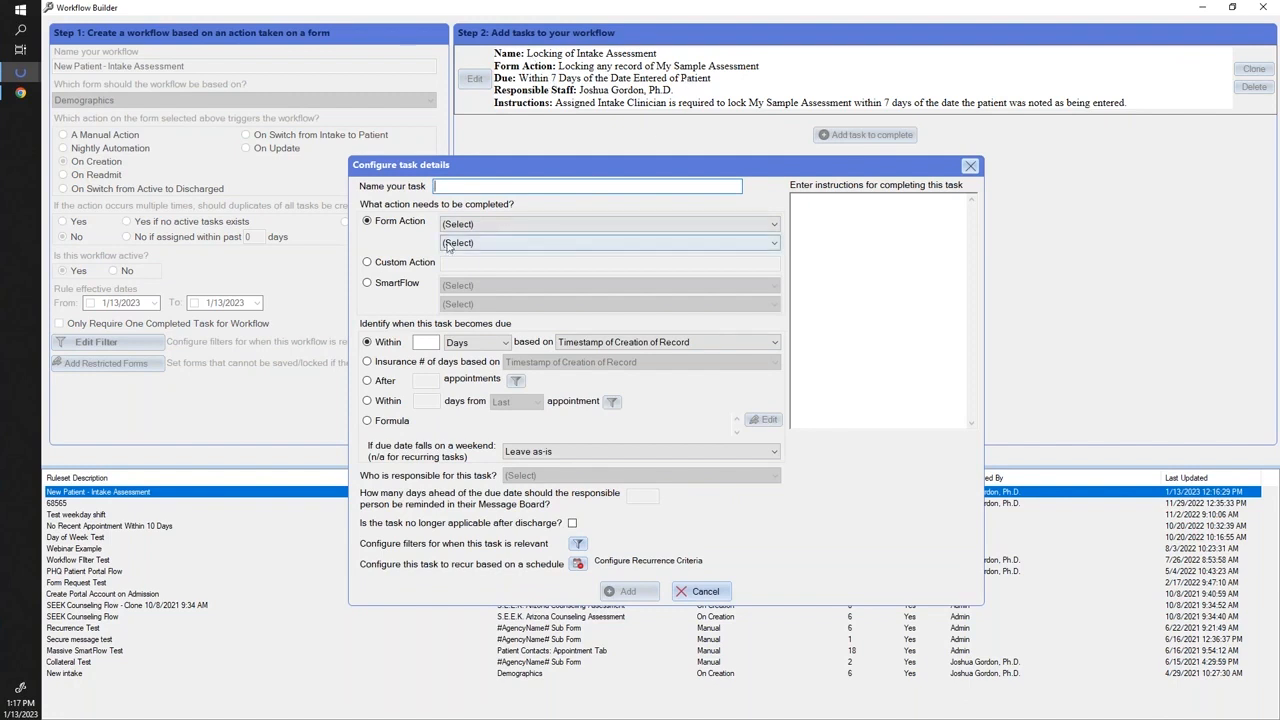
Set the new task to SmartFlow 'SMS to Patient using template' with the Welcome template.
left_click(404, 287)
left_click(460, 285)
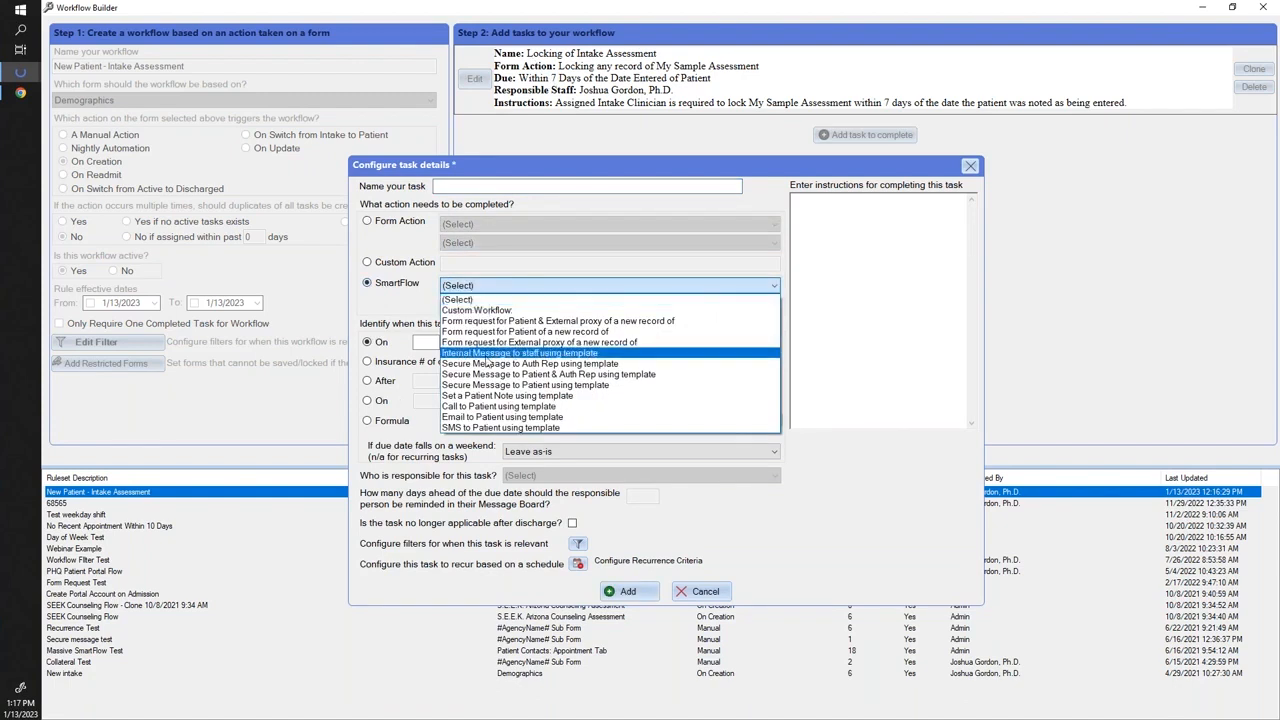
left_click(495, 428)
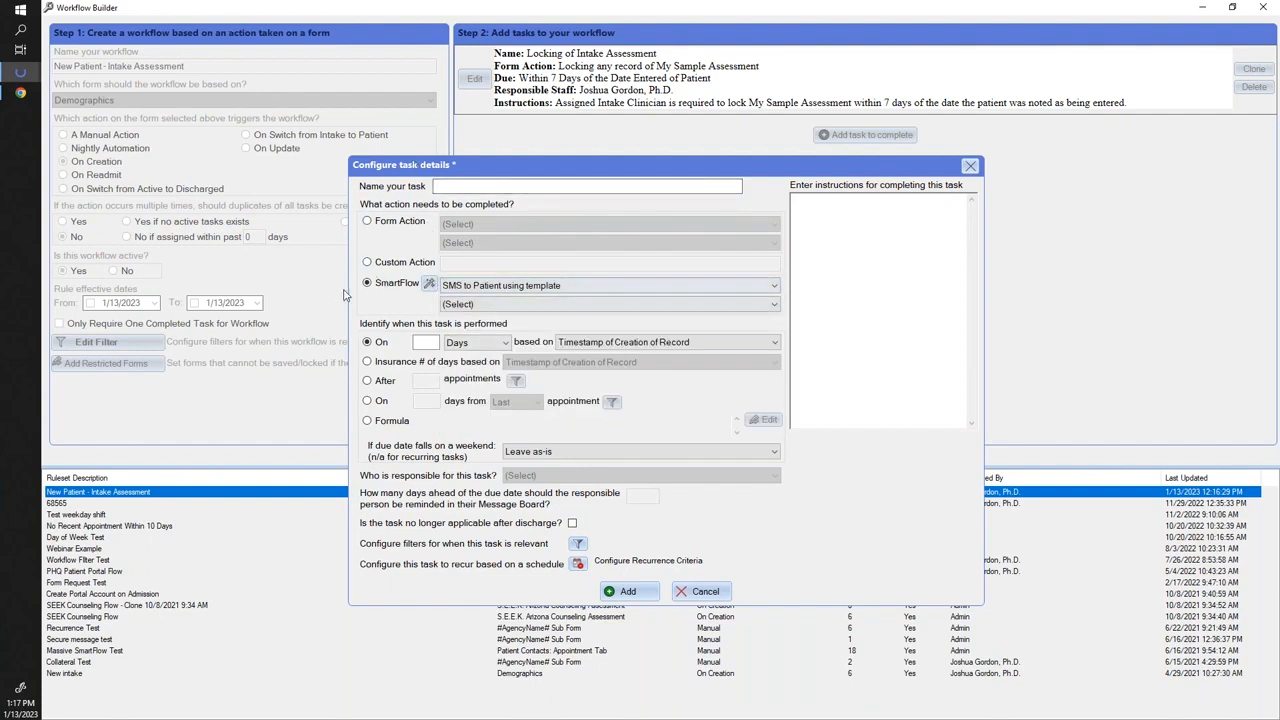
left_click(455, 303)
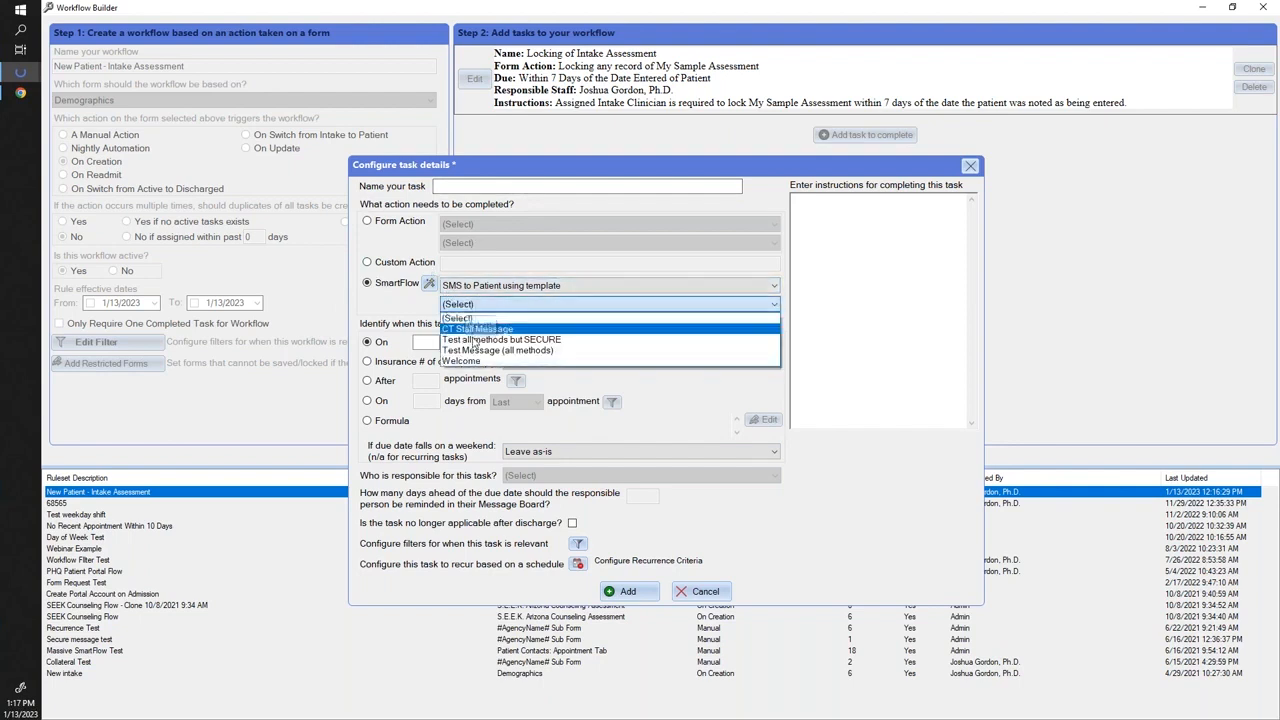
left_click(475, 362)
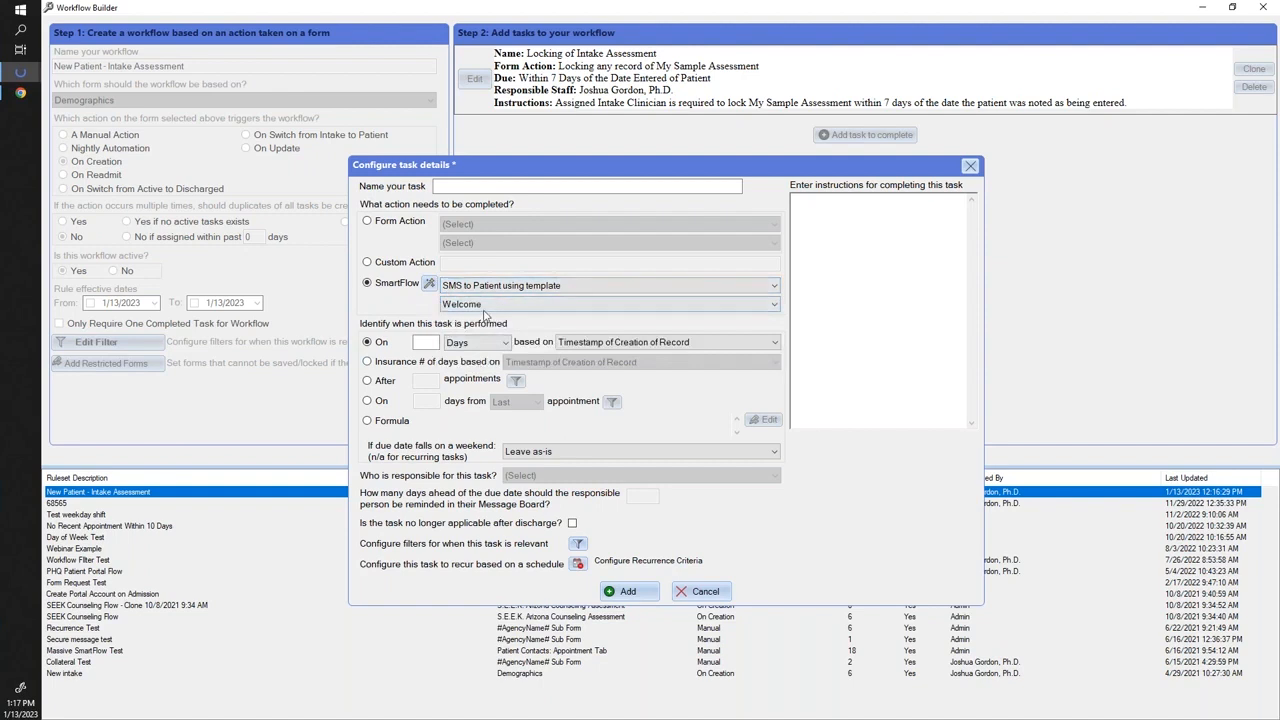
left_click(429, 285)
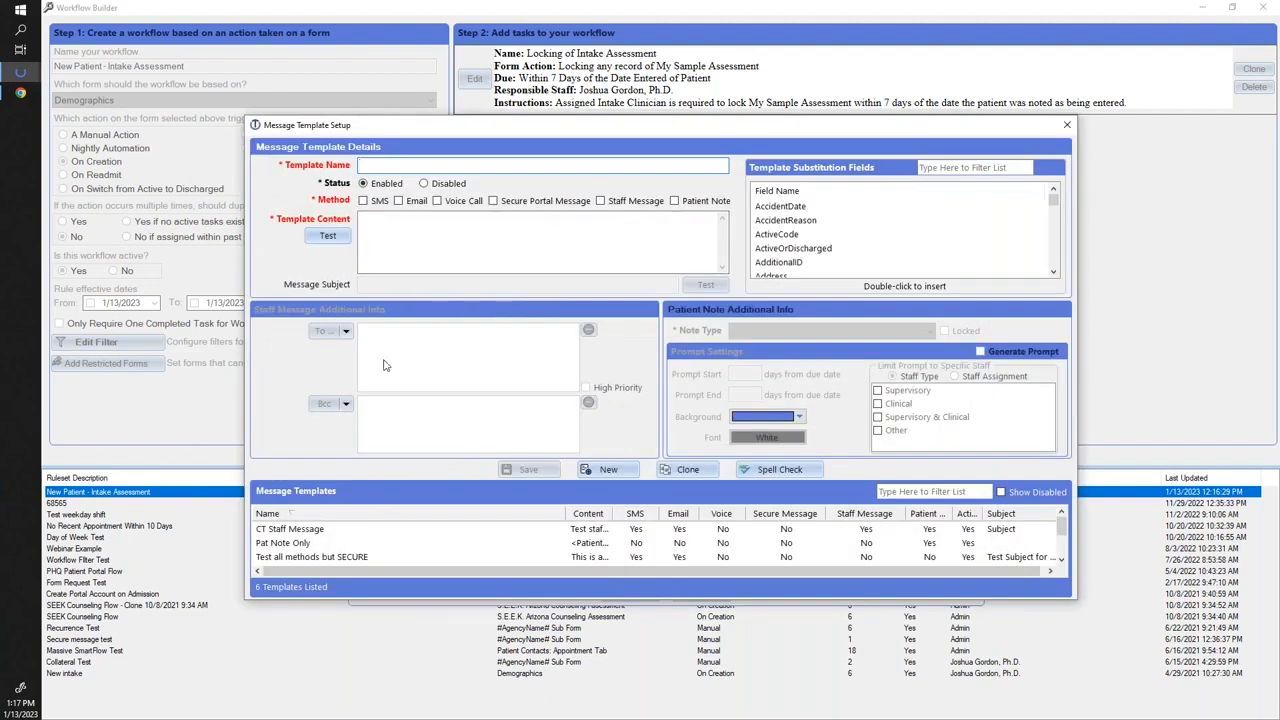
Load the Welcome template, tick SMS, and review its 'Hello <PatientNameFirst>! Welcome to our clinic' message.
scroll(395, 540, "down", 2)
left_click(279, 557)
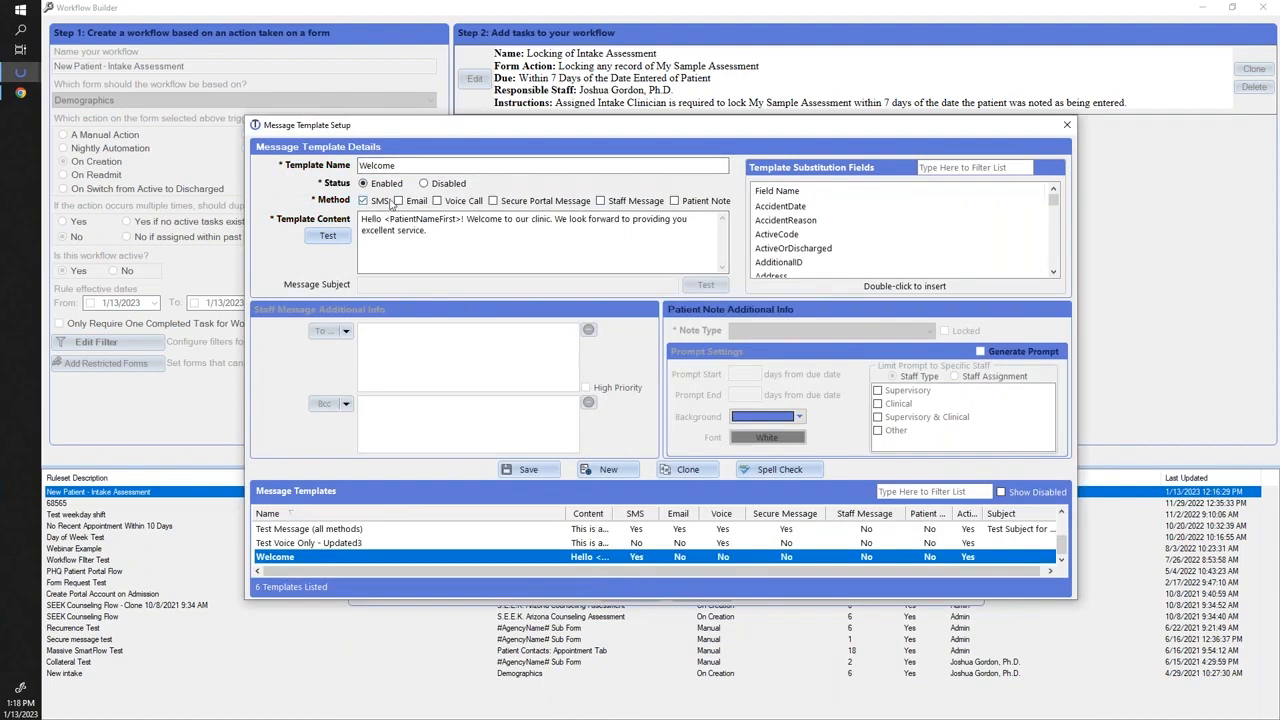
left_click(364, 200)
left_click_drag(362, 218, 463, 220)
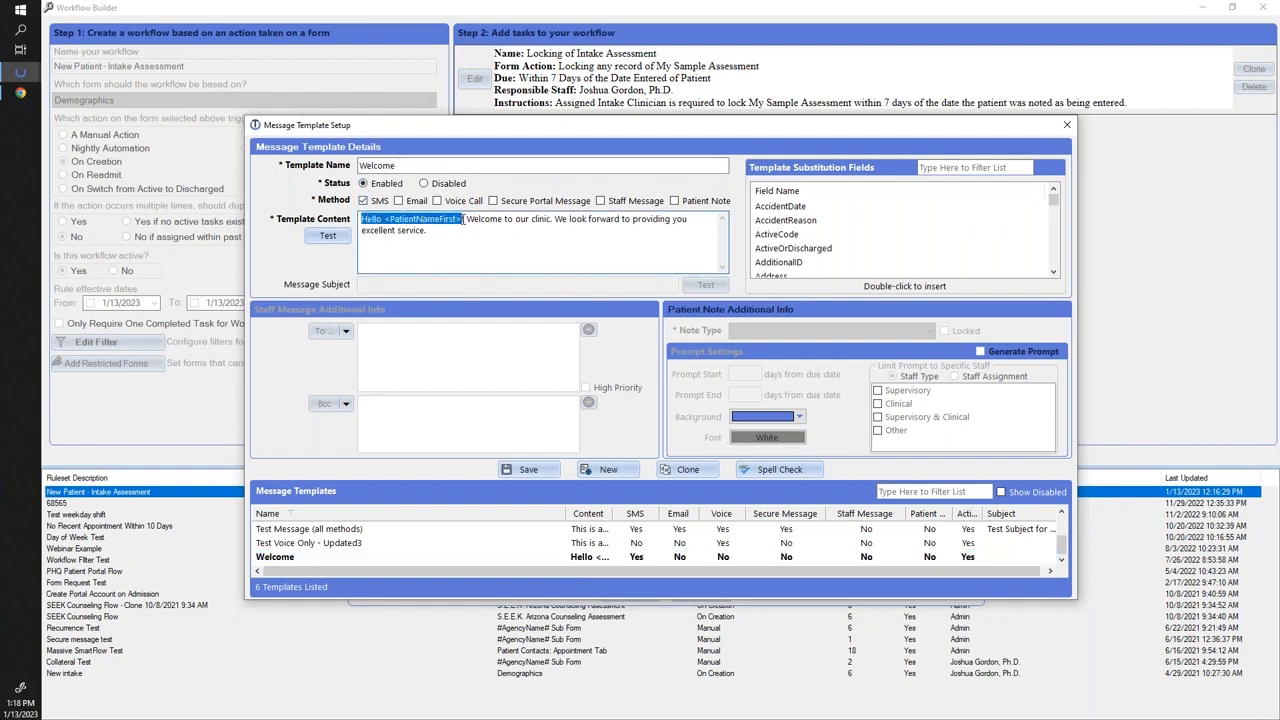
left_click(465, 221)
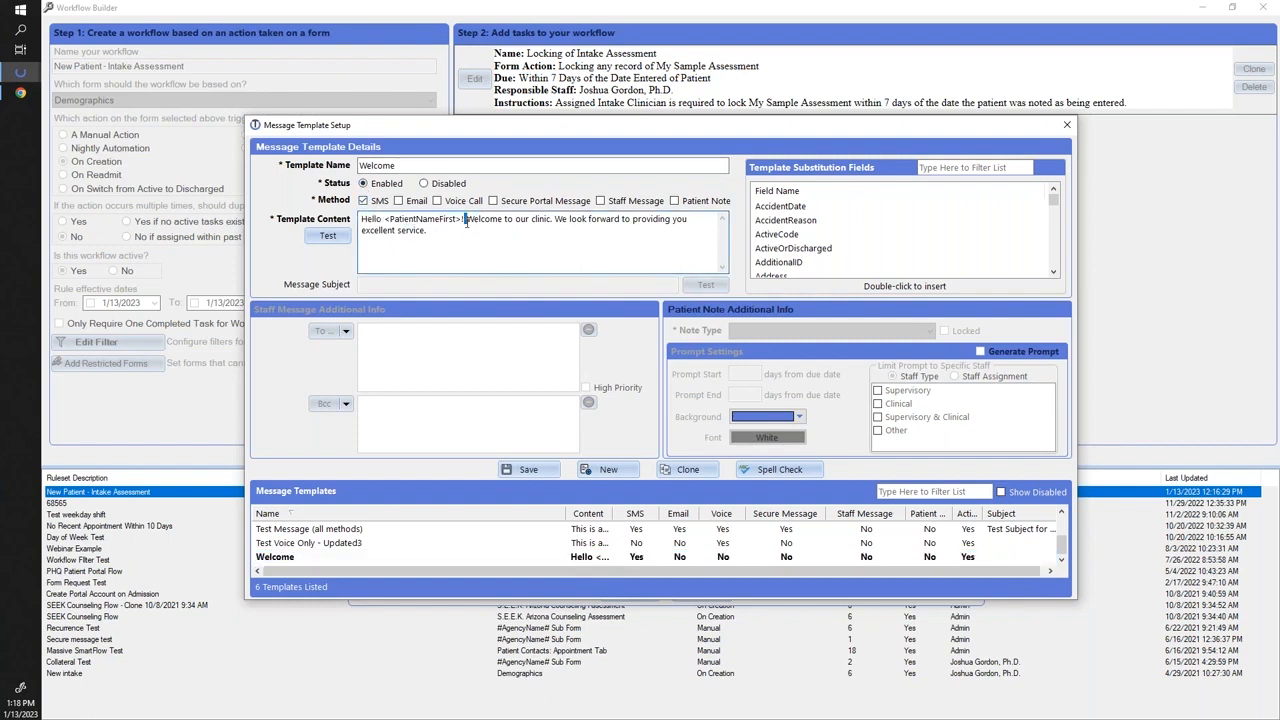
left_click(596, 240)
left_click_drag(384, 219, 454, 218)
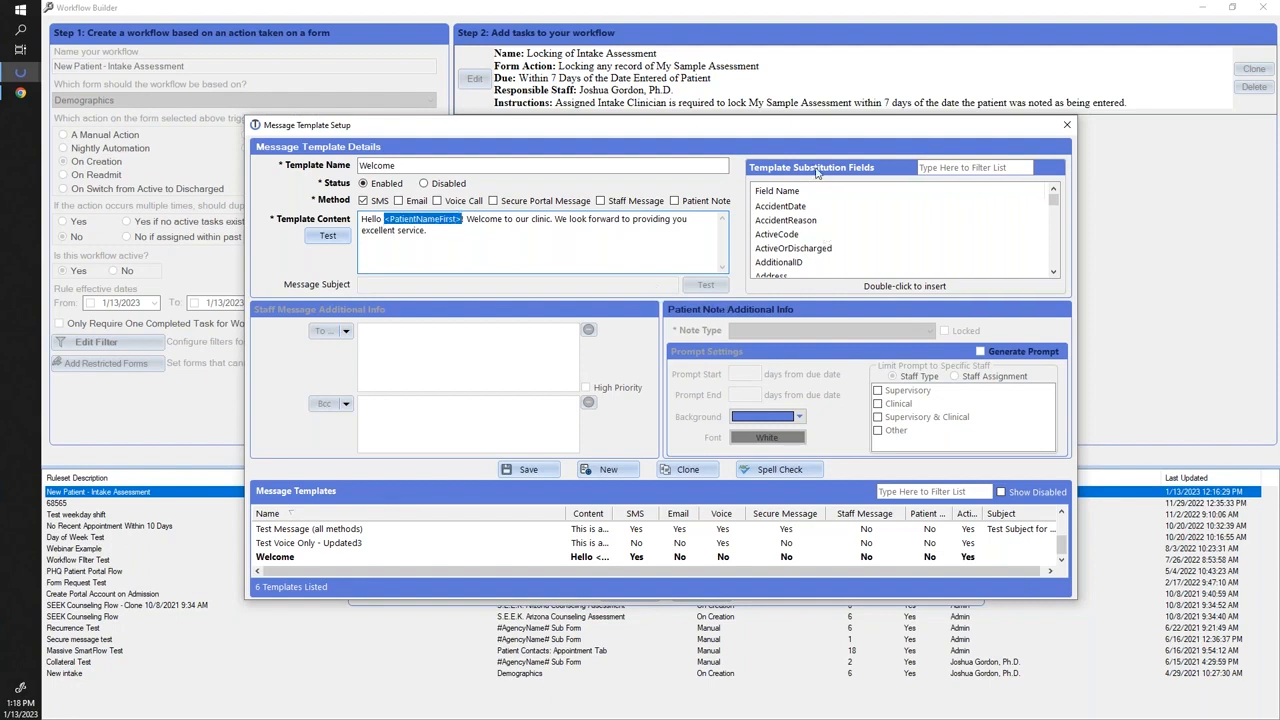
scroll(840, 225, "down", 5)
scroll(870, 235, "up", 5)
left_click(449, 231)
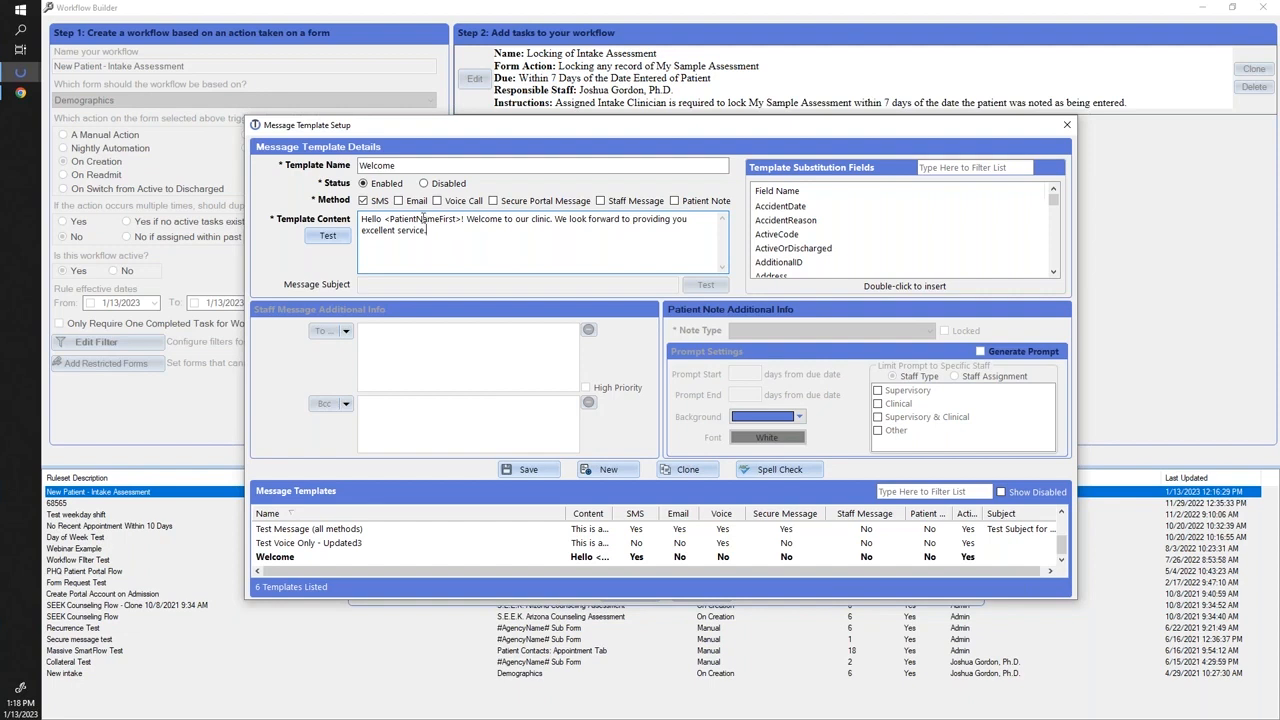
Reselect the Welcome template, add the SMS to Patient task due in 0 Days, and save the workflow.
left_click(1065, 129)
left_click(490, 304)
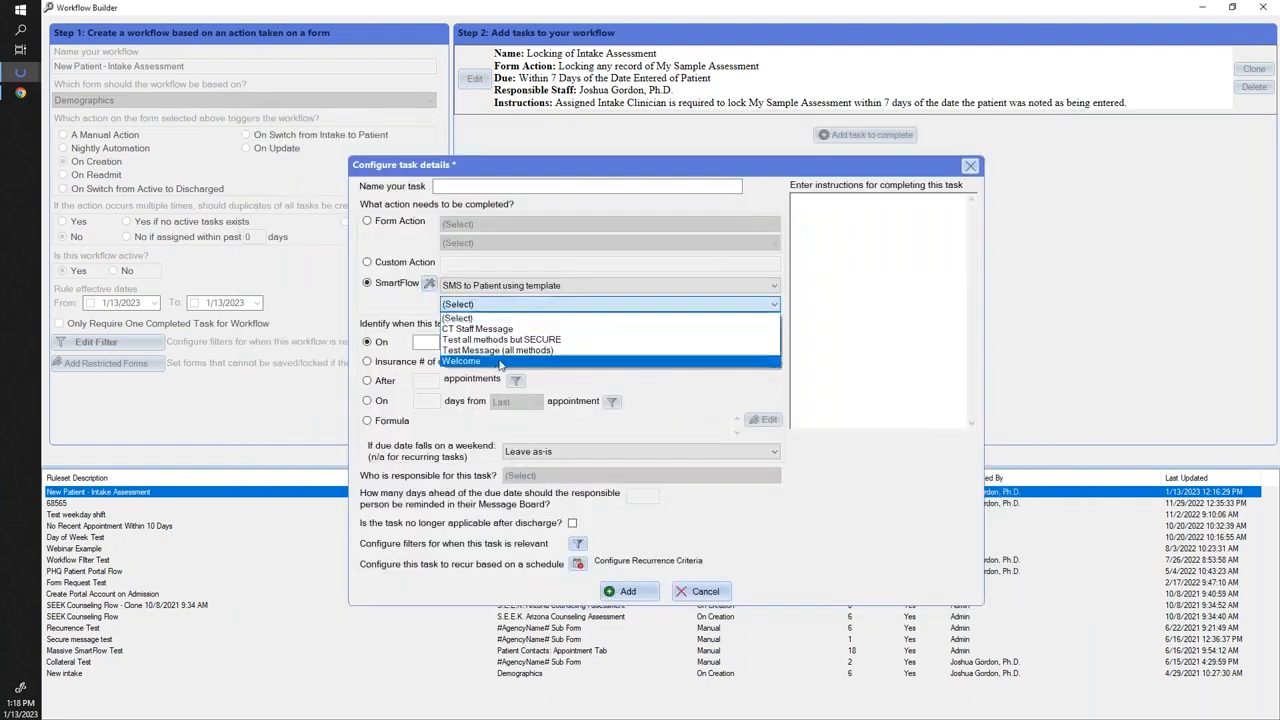
left_click(494, 362)
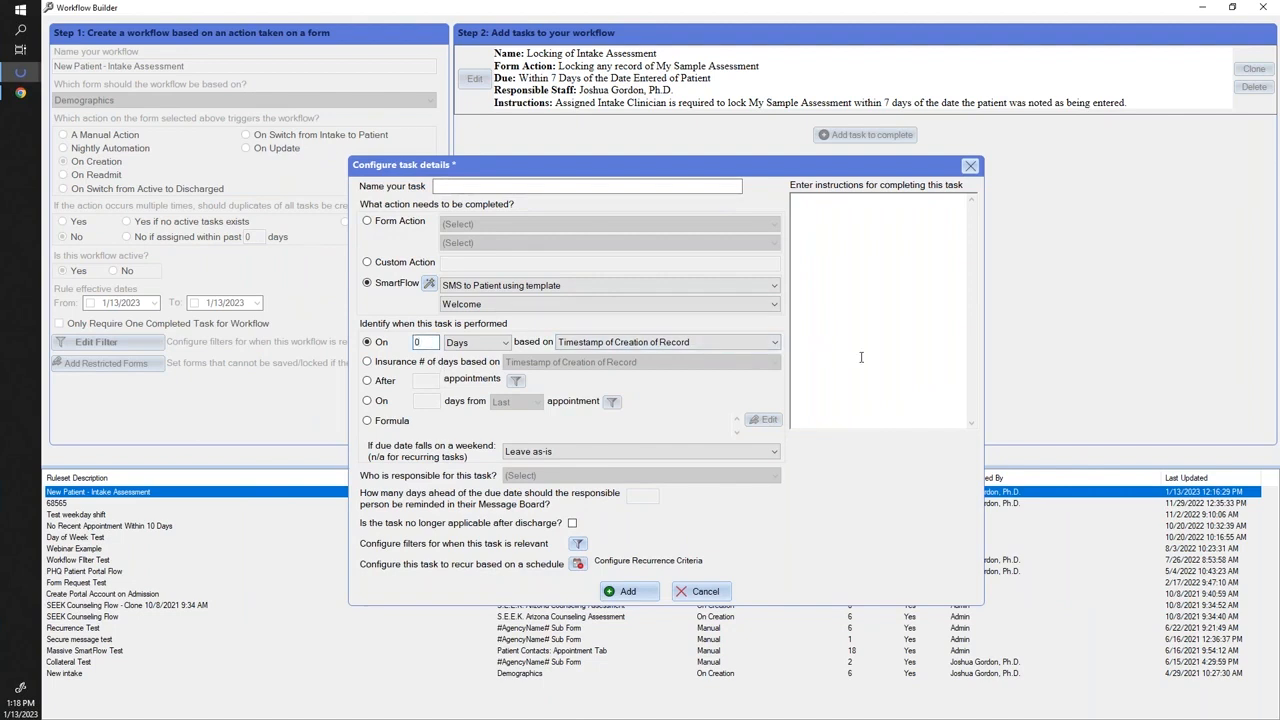
left_click(630, 592)
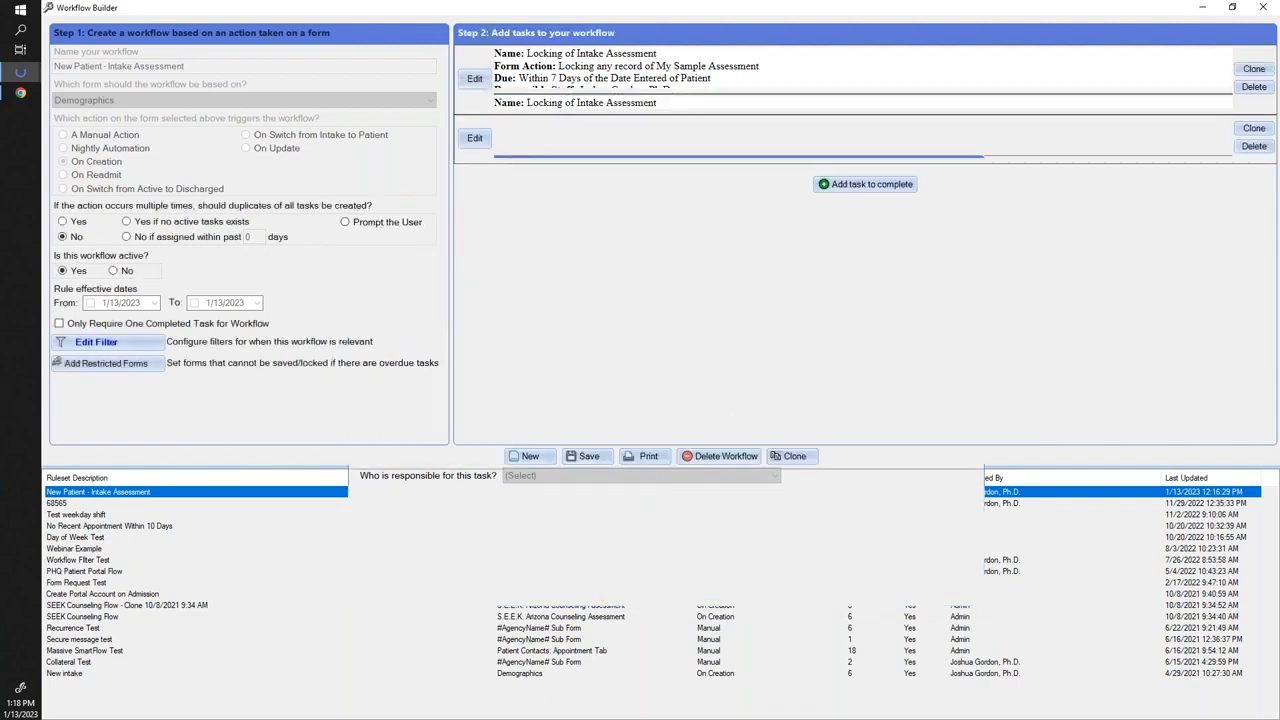
left_click(589, 457)
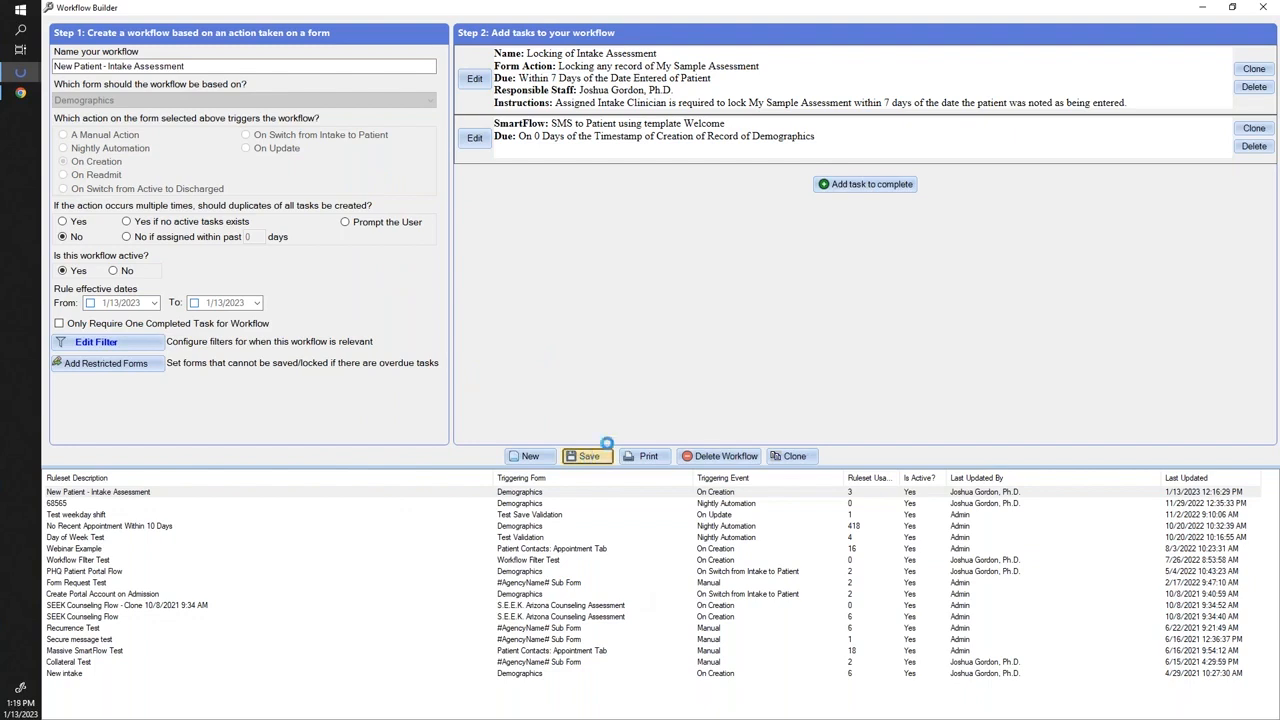